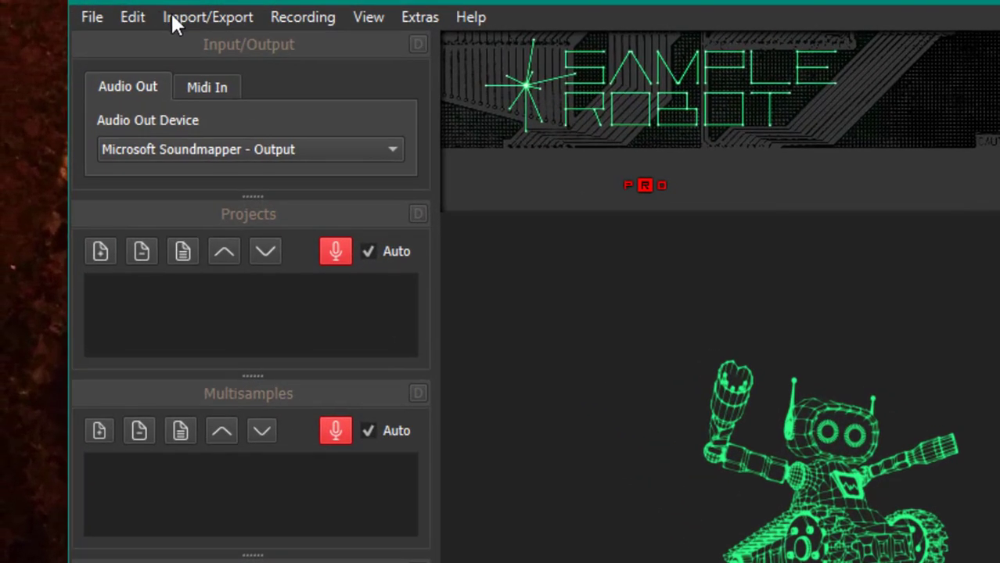
# Step: Launch the Project Wizard for a new project and move to the naming page
pyautogui.click(93, 9)
pyautogui.moveTo(96, 15)
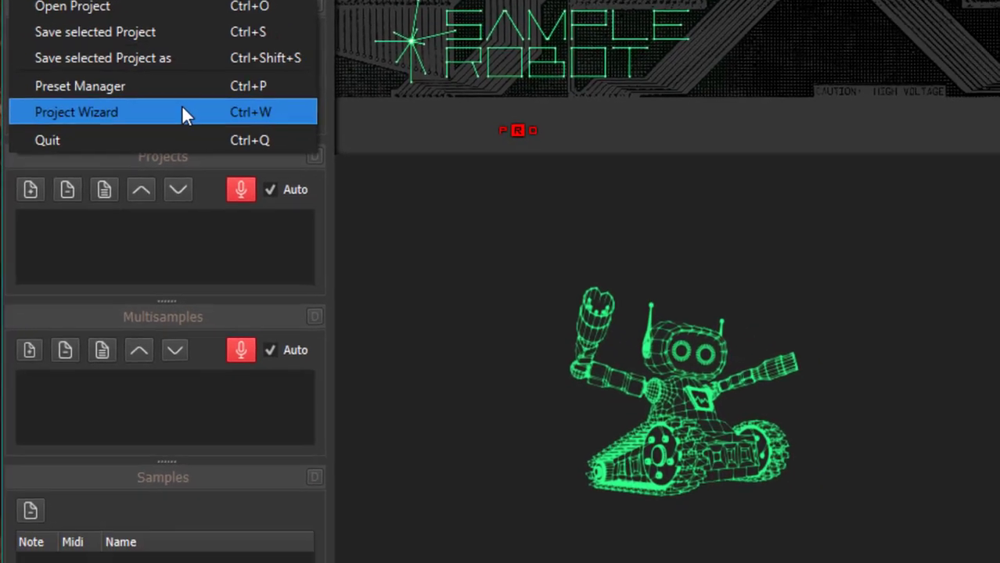
pyautogui.click(268, 164)
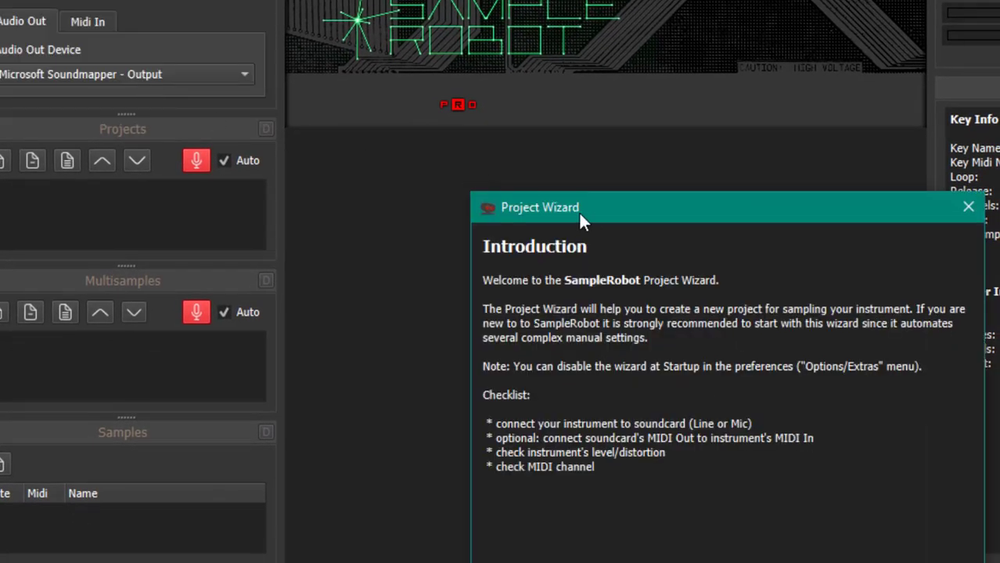
pyautogui.moveTo(603, 220); pyautogui.dragTo(335, 107)
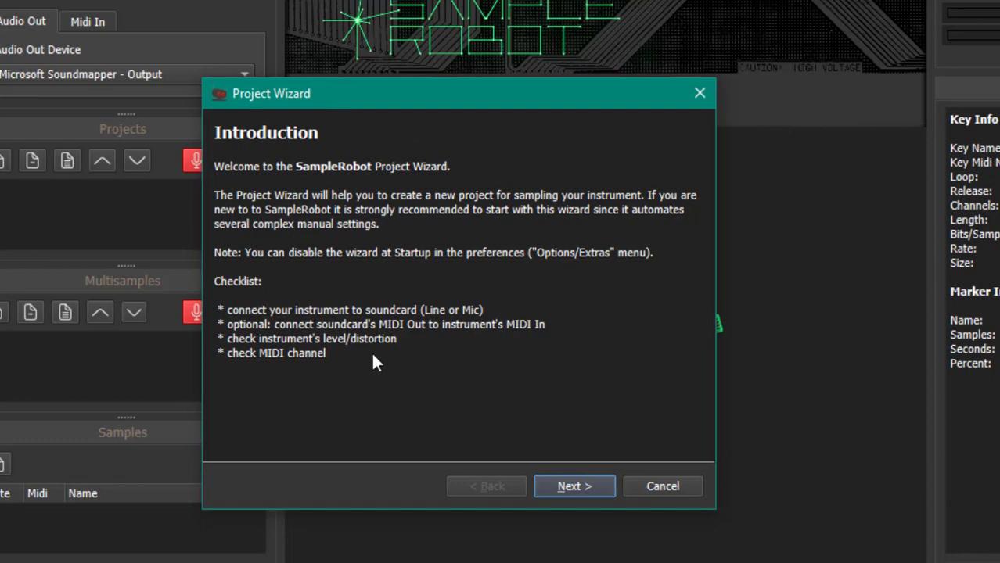
pyautogui.click(582, 483)
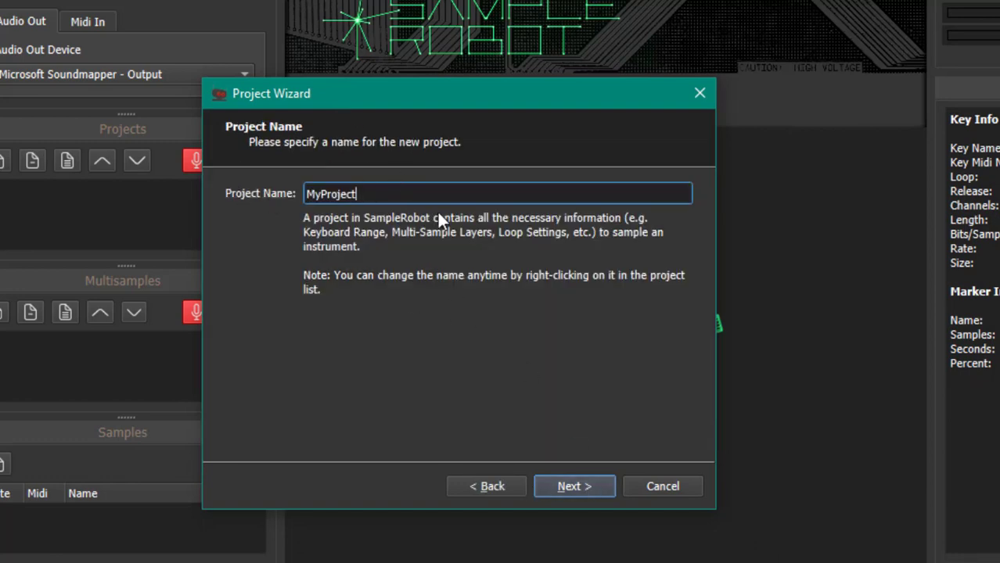
# Step: Name the project 'Korg Prophecy Airworks' and continue to the data path
pyautogui.press('BackSpace')
pyautogui.press('BackSpace')
pyautogui.press('BackSpace')
pyautogui.press('BackSpace')
pyautogui.press('BackSpace')
pyautogui.press('BackSpace')
pyautogui.press('BackSpace')
pyautogui.press('BackSpace')
pyautogui.press('BackSpace')
pyautogui.write('Airworks')
pyautogui.press('Home')
pyautogui.write('Korg Prophecy')
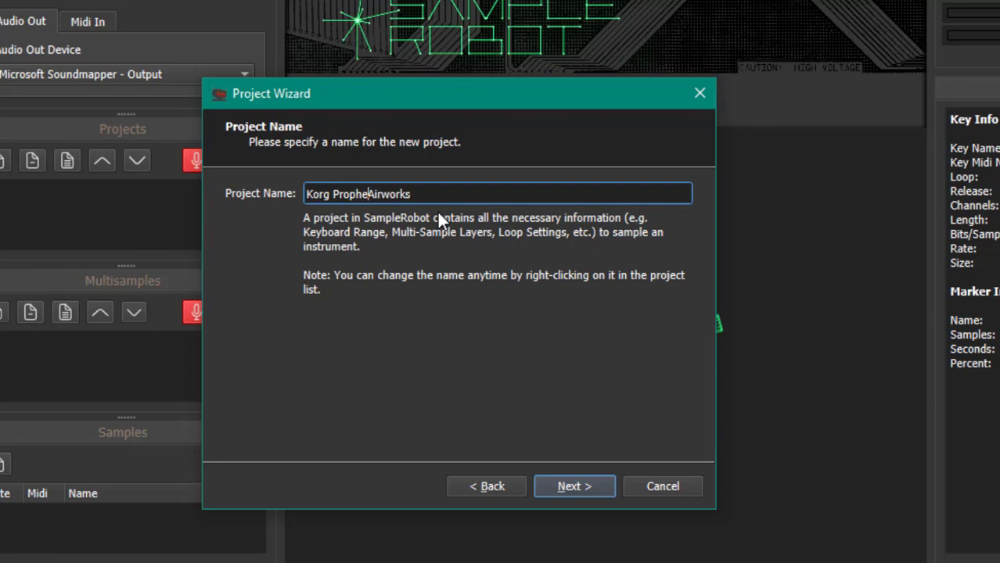
pyautogui.click(572, 481)
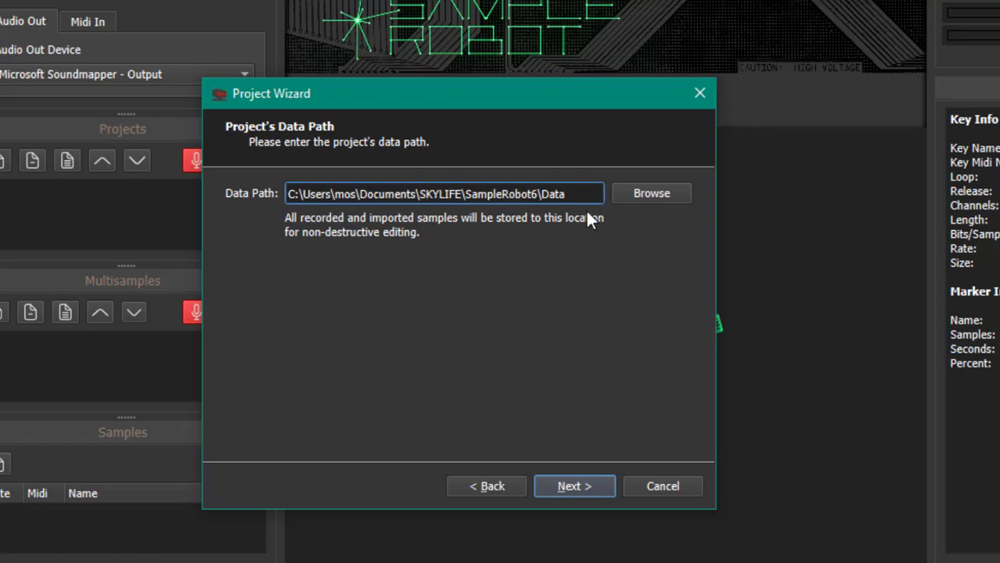
# Step: Accept the default SampleRobot6\Data path and the Yamaha Steinberg USB ASIO input
pyautogui.click(576, 482)
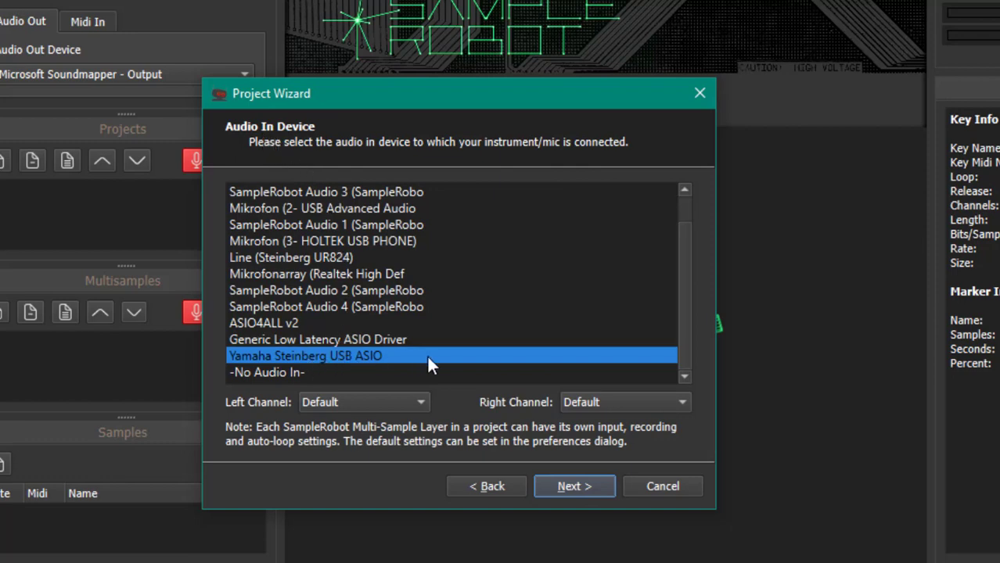
pyautogui.click(581, 480)
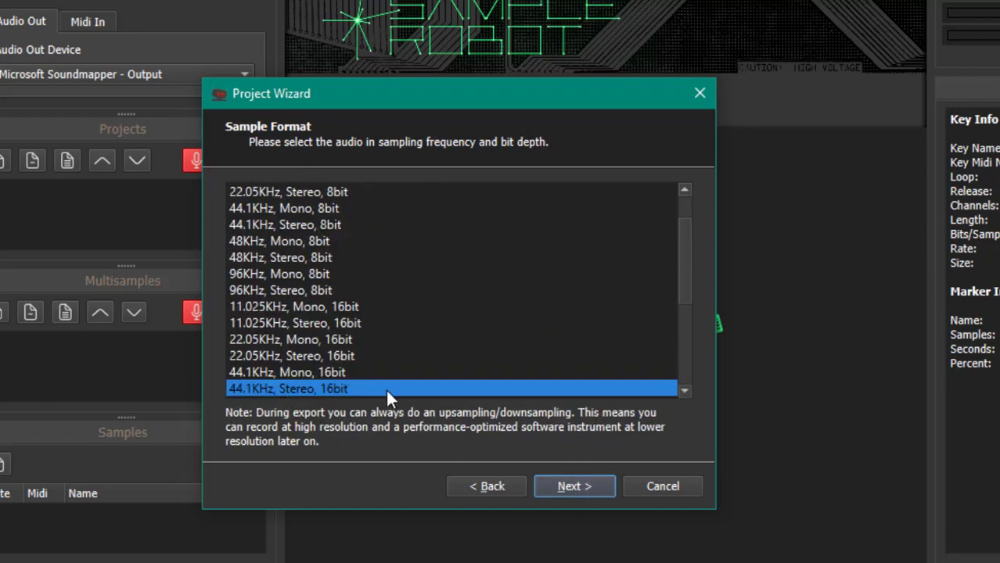
# Step: Keep 44.1KHz Stereo 16bit and automatic recording, then choose MIDIOUT6 (mio10) 17
pyautogui.click(569, 486)
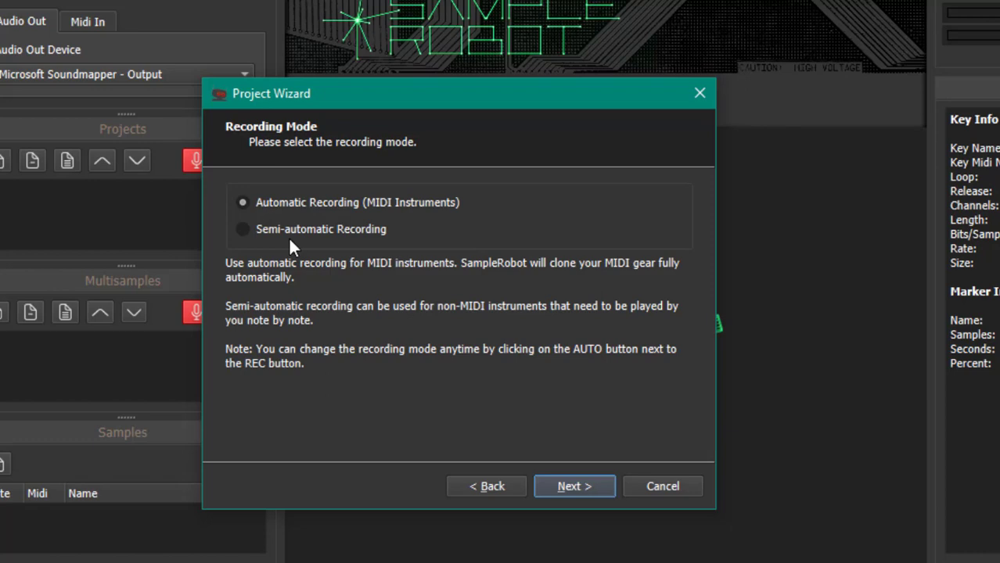
pyautogui.click(573, 489)
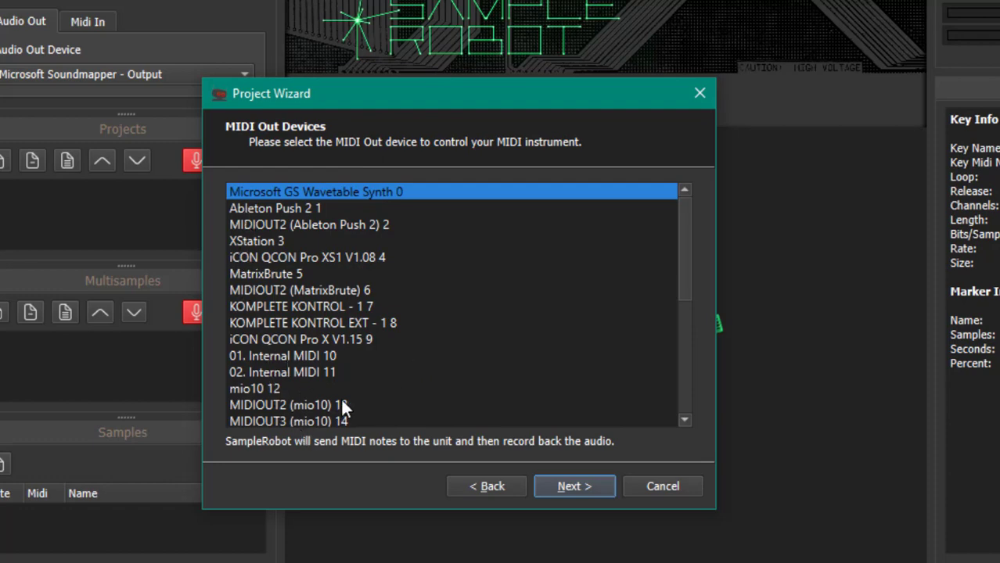
pyautogui.scroll(-1, 341, 407)
pyautogui.scroll(-1, 369, 378)
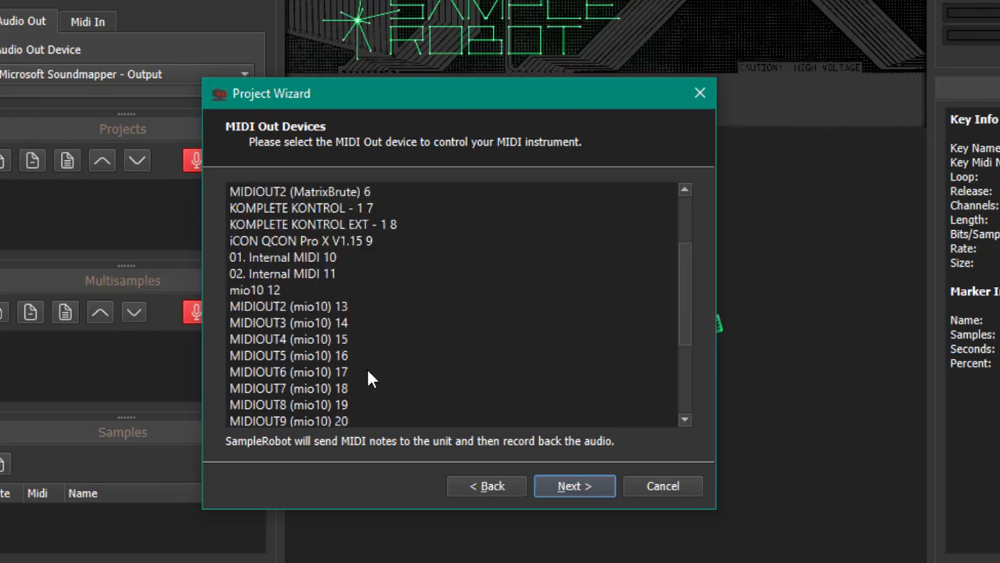
pyautogui.click(251, 371)
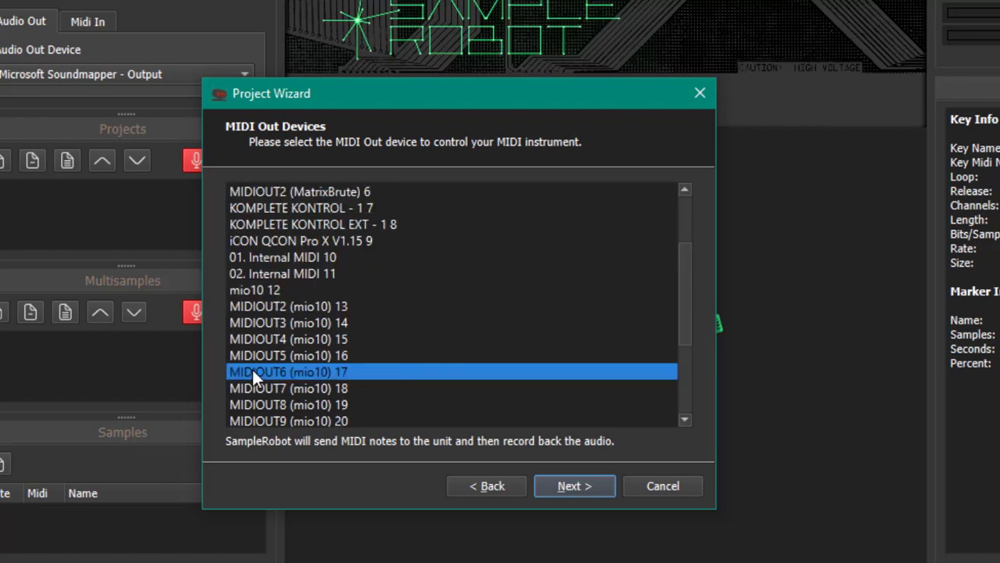
# Step: Confirm MIDIOUT6 (mio10) 17, keep channel 1, program 0 and the 61-key range
pyautogui.click(578, 486)
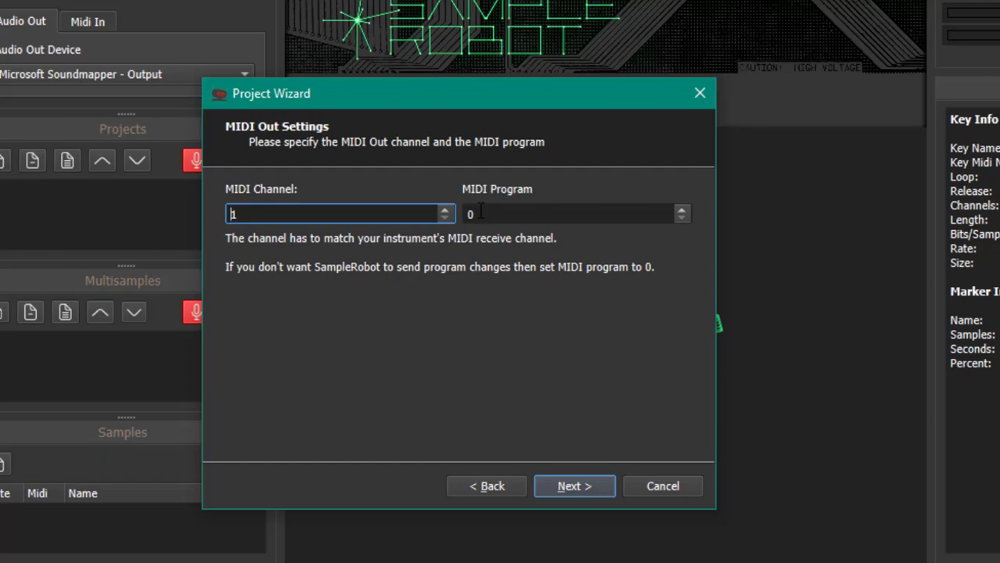
pyautogui.click(598, 488)
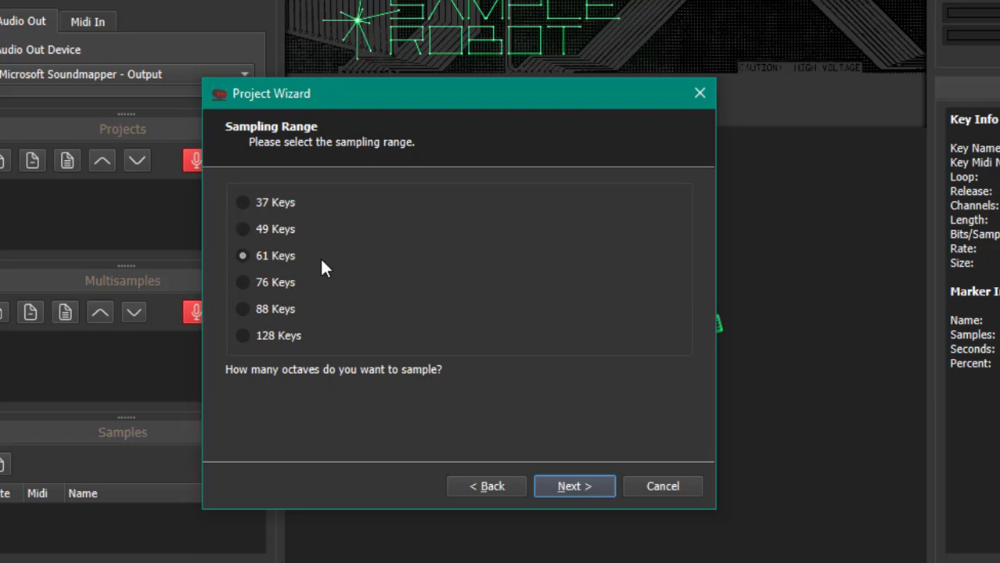
pyautogui.click(580, 485)
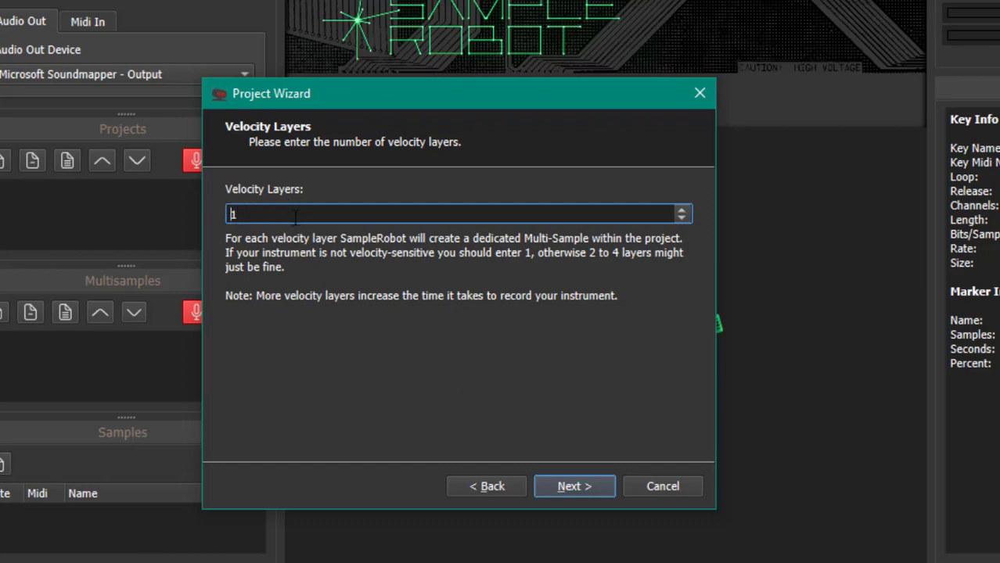
# Step: Keep one velocity layer and key step 1, and set a 12-second note length with zero release
pyautogui.click(577, 480)
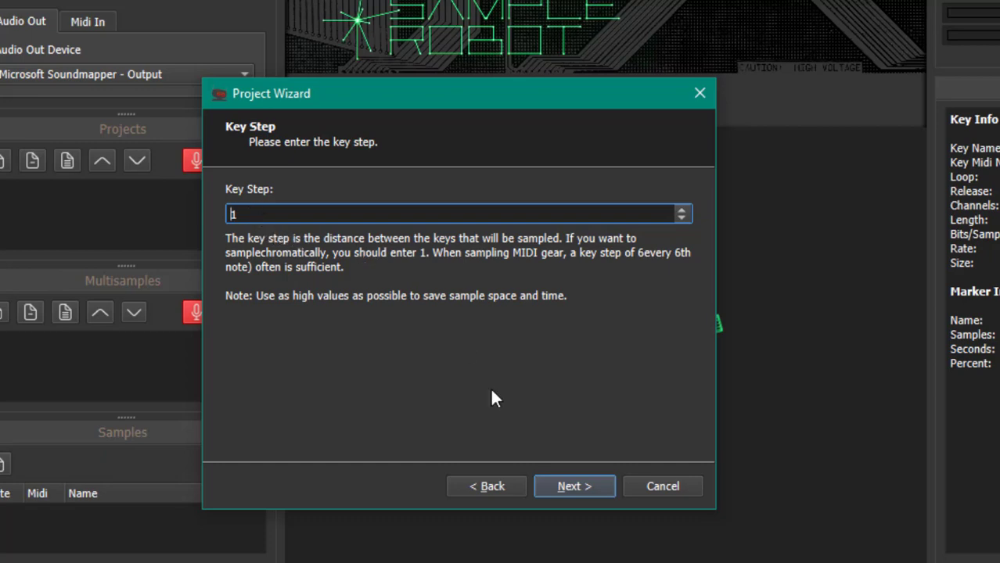
pyautogui.click(564, 486)
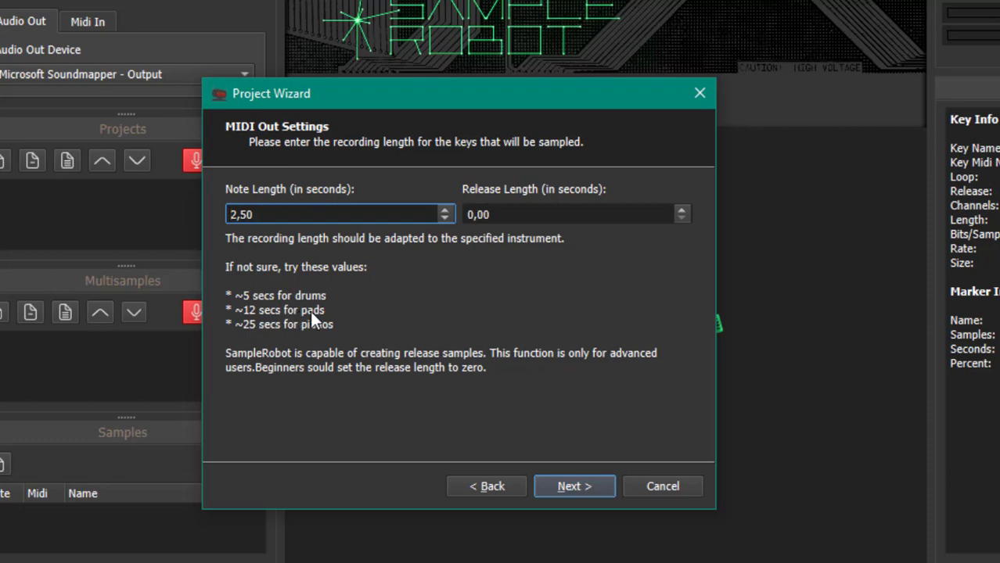
pyautogui.moveTo(276, 213); pyautogui.dragTo(177, 209)
pyautogui.write('12')
pyautogui.click(517, 217)
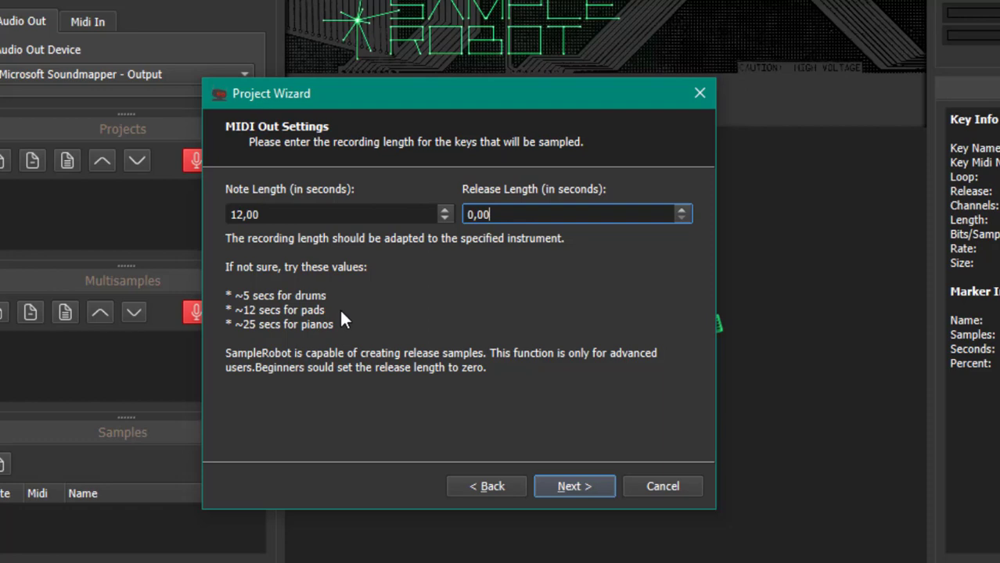
pyautogui.click(591, 485)
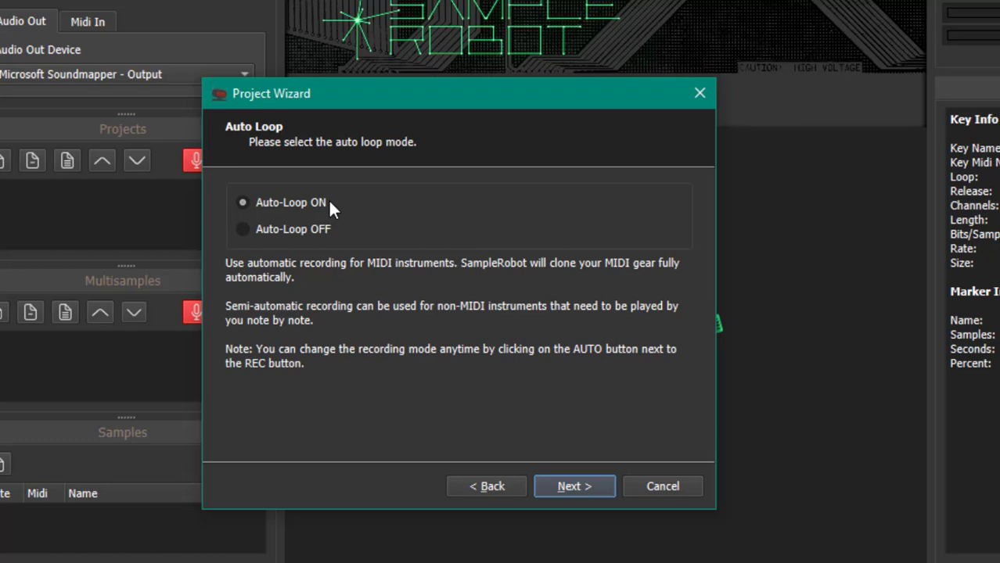
# Step: Keep Auto-Loop ON, the Intermediate template and a 50% loop start
pyautogui.click(579, 489)
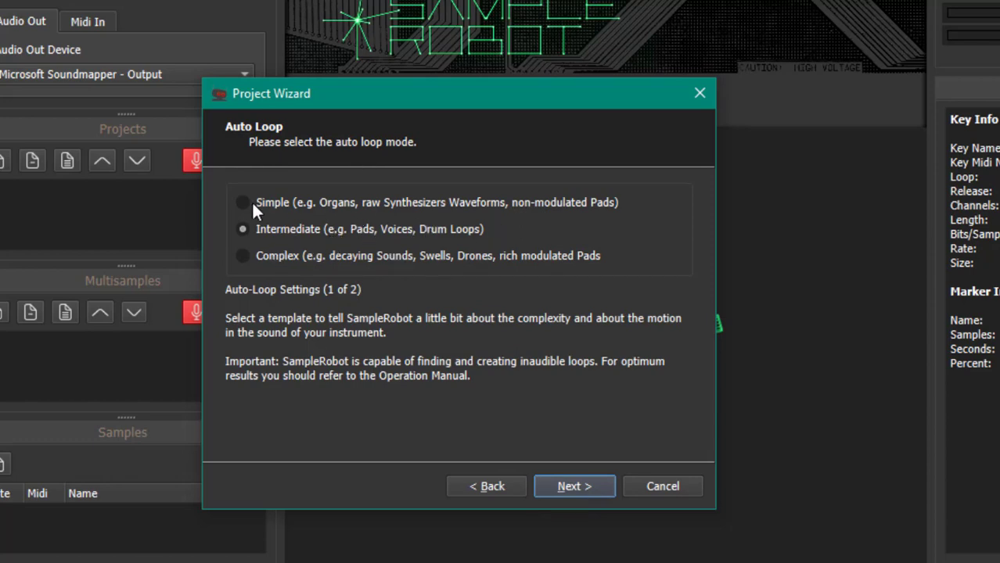
pyautogui.click(572, 487)
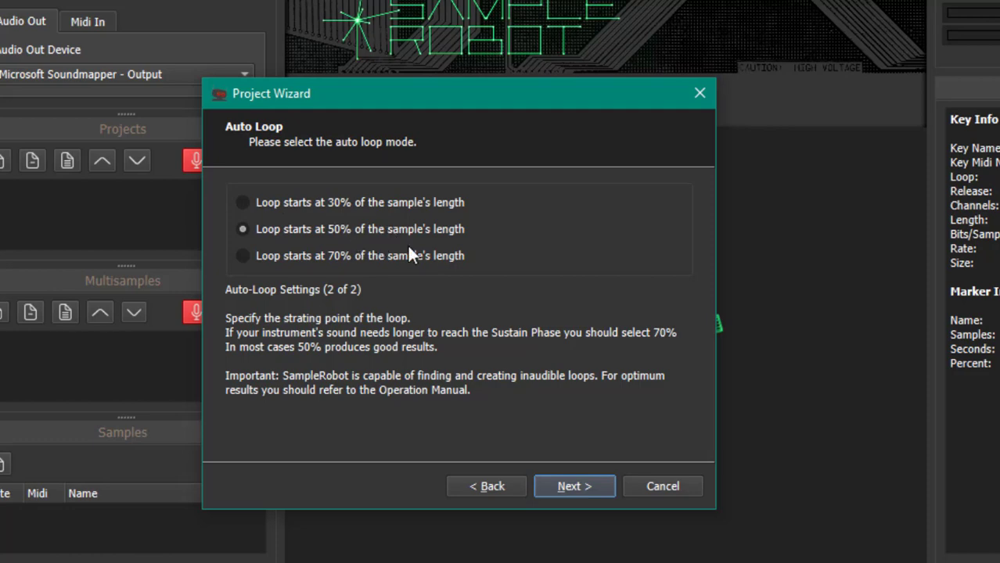
pyautogui.click(568, 487)
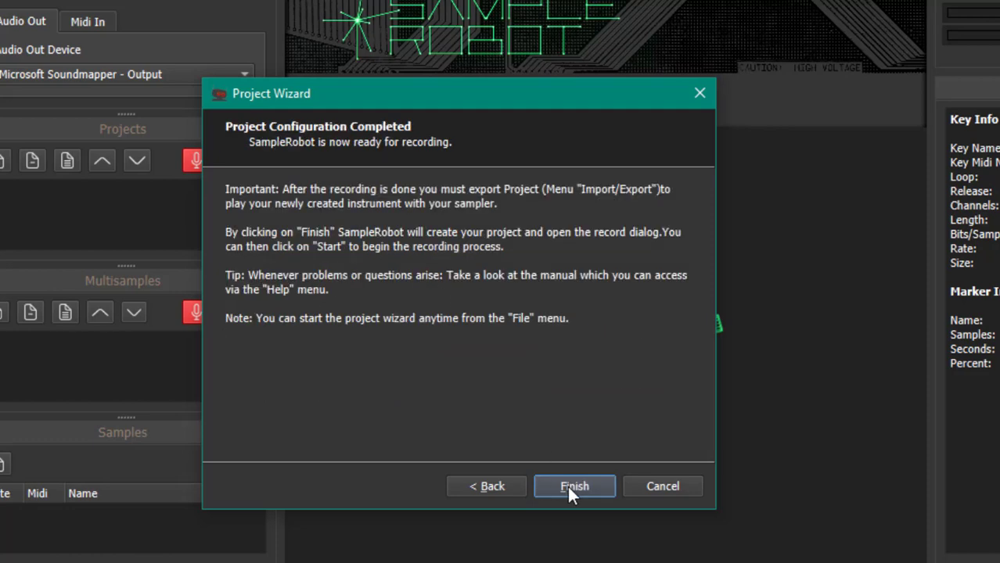
pyautogui.click(476, 486)
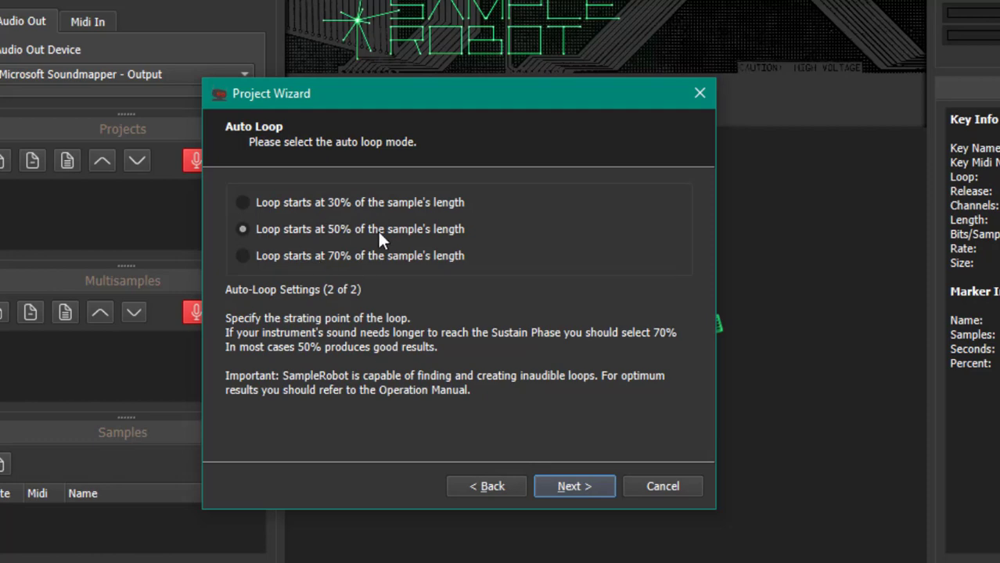
# Step: Finish the wizard to create the Velocity 127 multisample and close the Record dialog
pyautogui.click(567, 487)
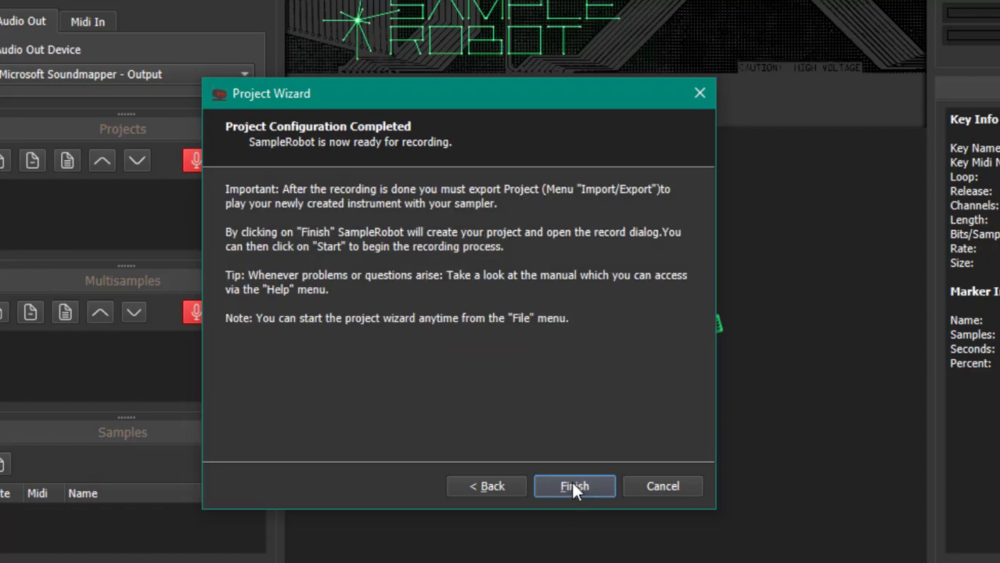
pyautogui.click(585, 483)
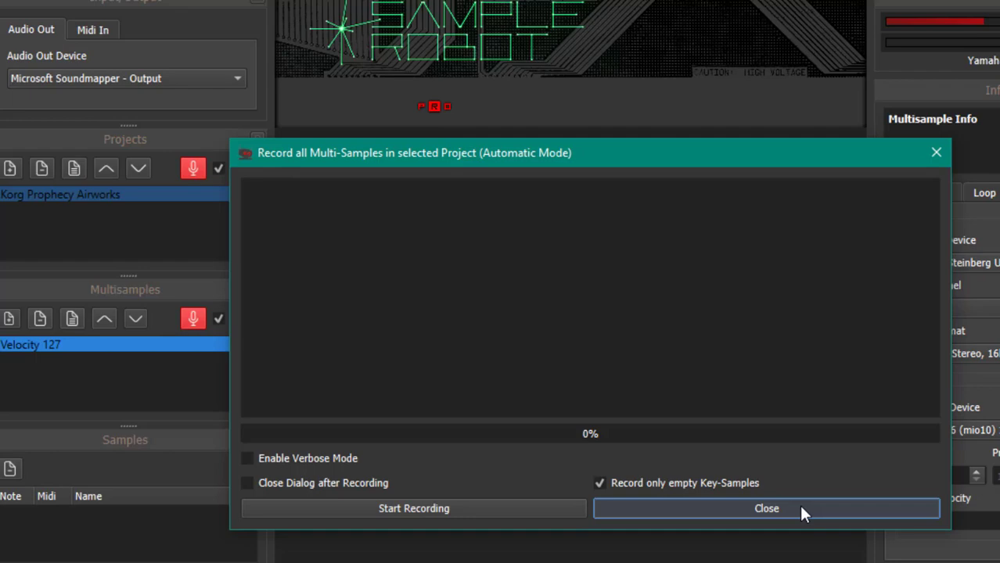
pyautogui.click(856, 546)
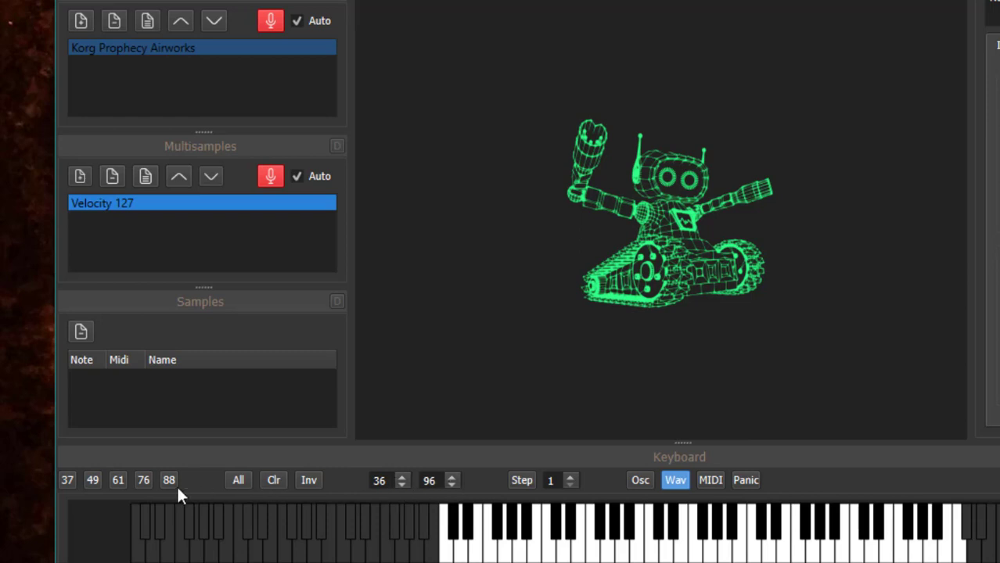
# Step: Try the 37-key range (48–84), restore 61 keys (36–96), and set Step to 1
pyautogui.click(69, 481)
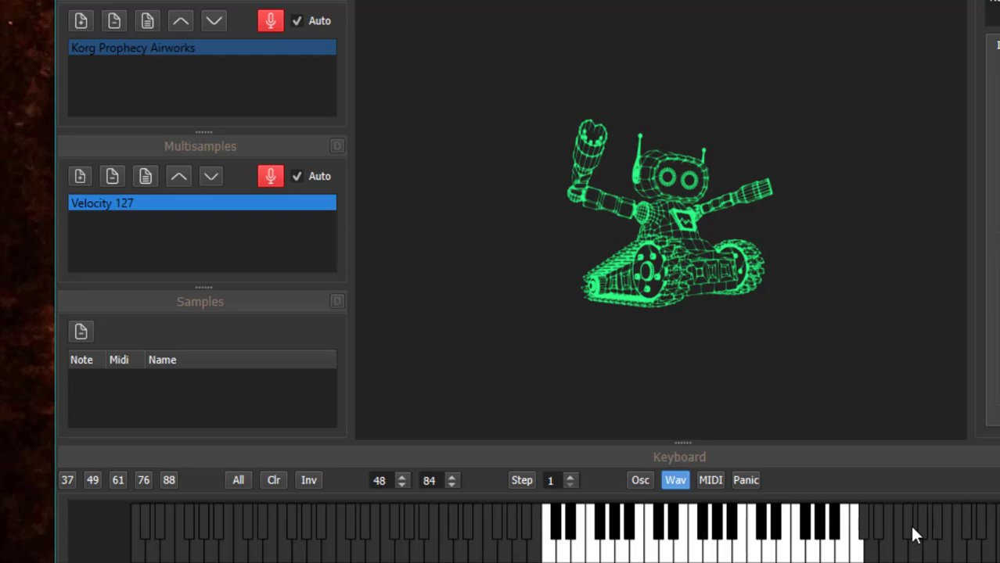
pyautogui.click(119, 480)
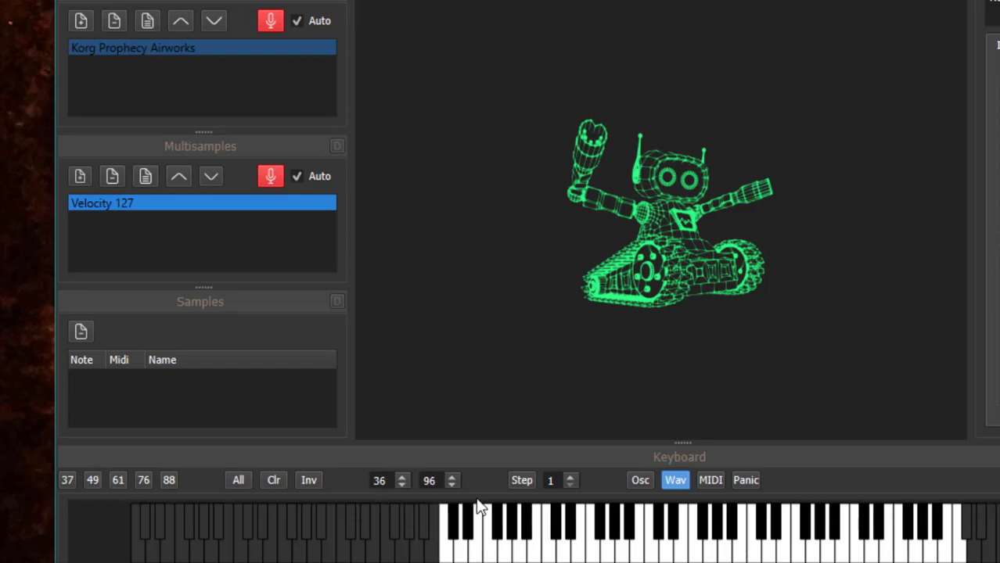
pyautogui.click(571, 485)
pyautogui.click(521, 481)
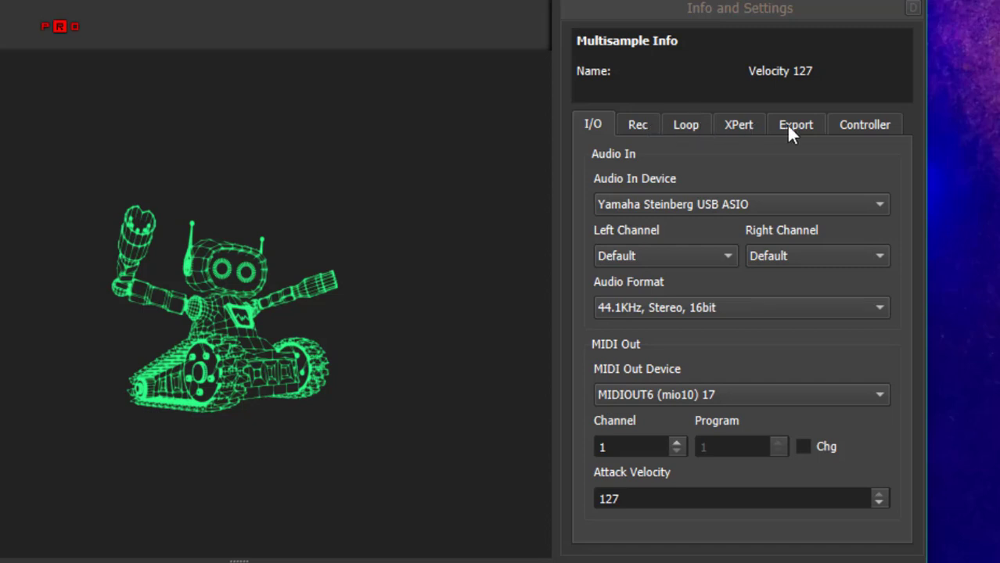
# Step: Review the Loop, XPert, Export and Controller tabs, then return to the I/O settings
pyautogui.click(685, 126)
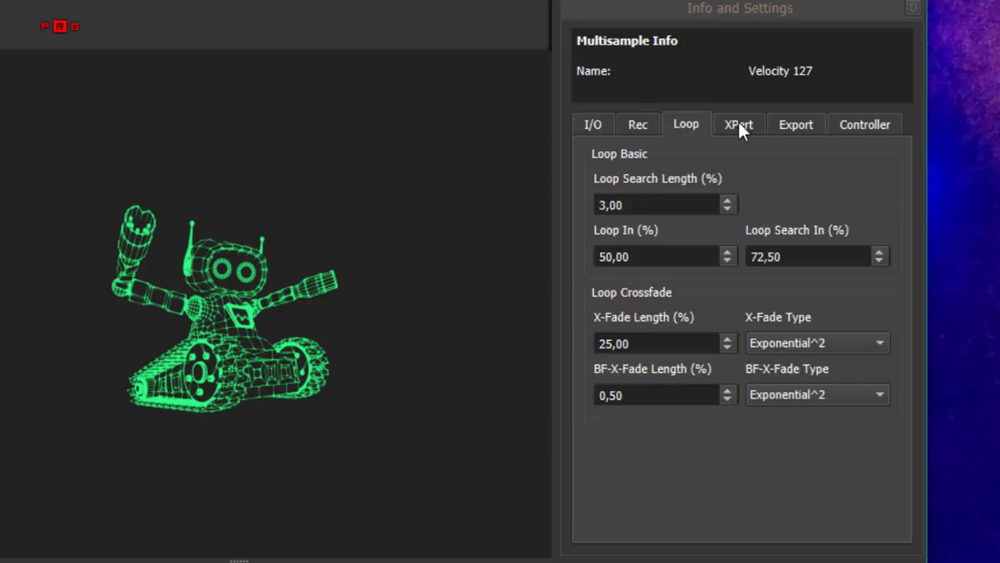
pyautogui.click(739, 126)
pyautogui.click(794, 126)
pyautogui.click(850, 127)
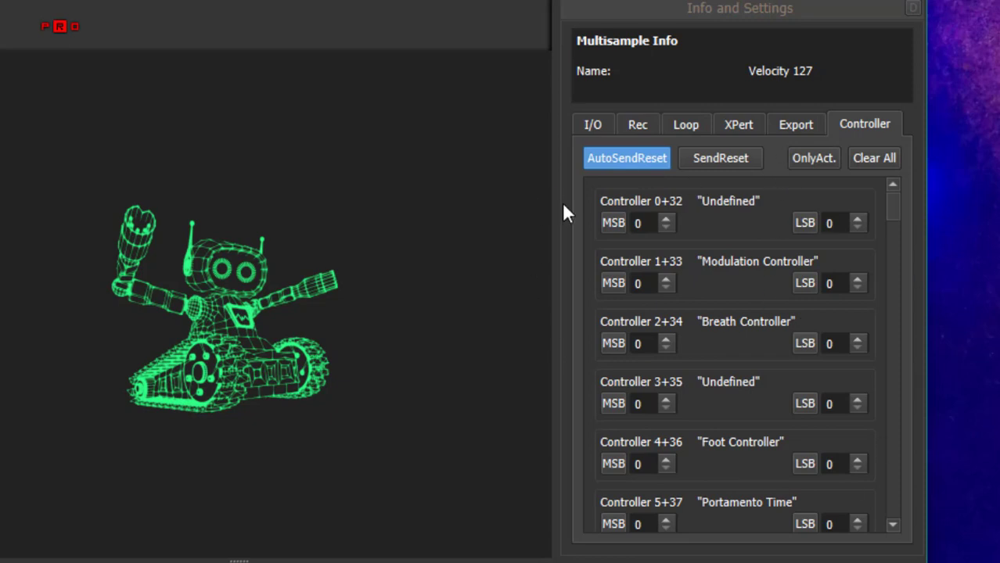
pyautogui.click(588, 126)
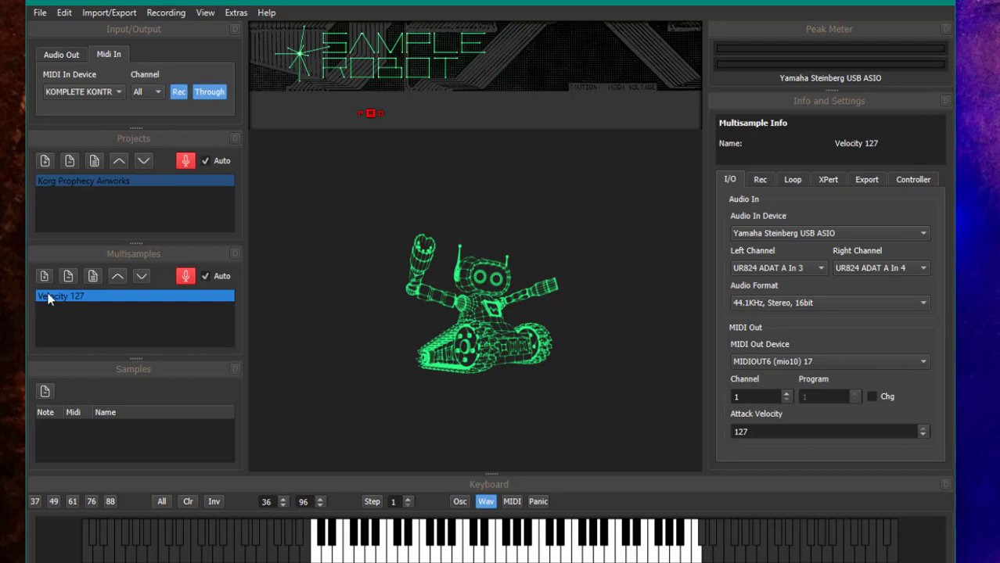
# Step: Start automatic recording of all project multisamples, recording only empty key-samples
pyautogui.click(188, 279)
pyautogui.click(185, 160)
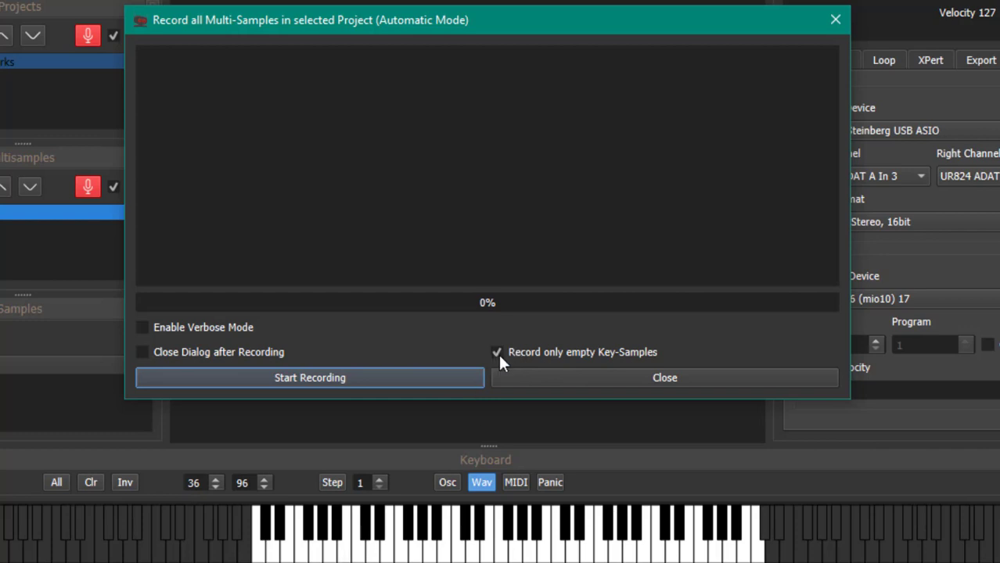
# Step: Start automatic recording of all 61 keys and let it sample the first two notes
pyautogui.click(384, 373)
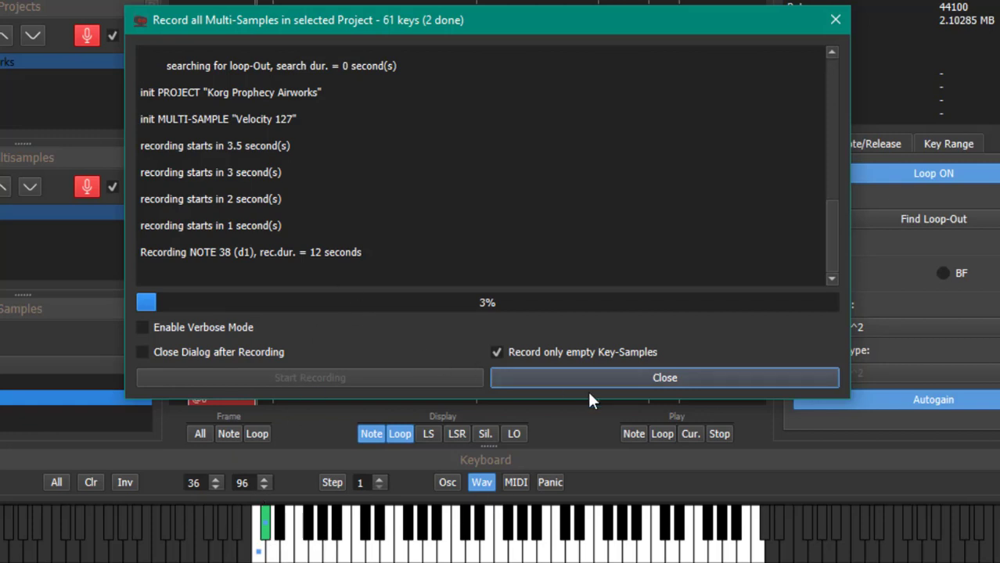
# Step: Close the recording log and play the lowest recorded note, showing its auto-loop points
pyautogui.click(635, 382)
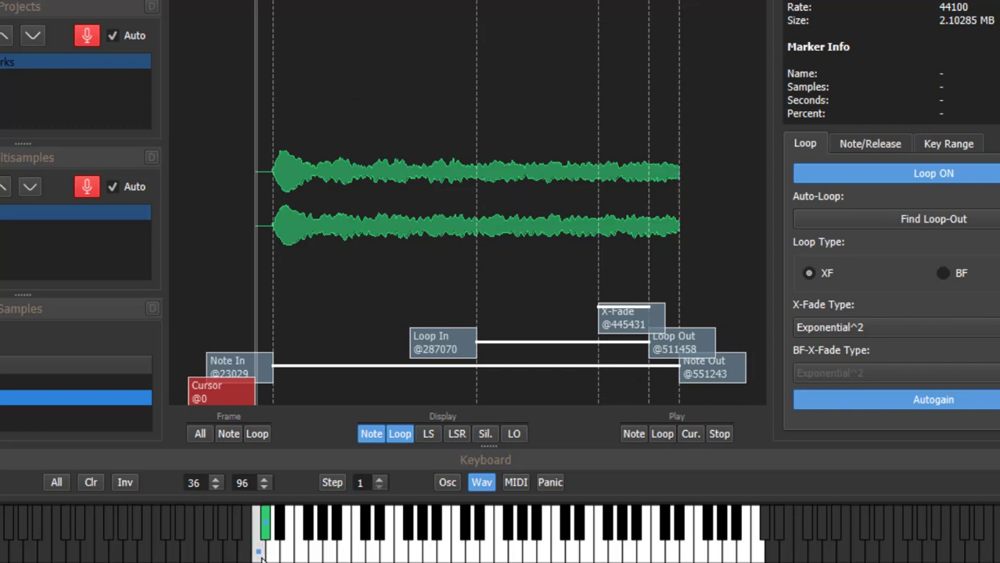
pyautogui.click(266, 529)
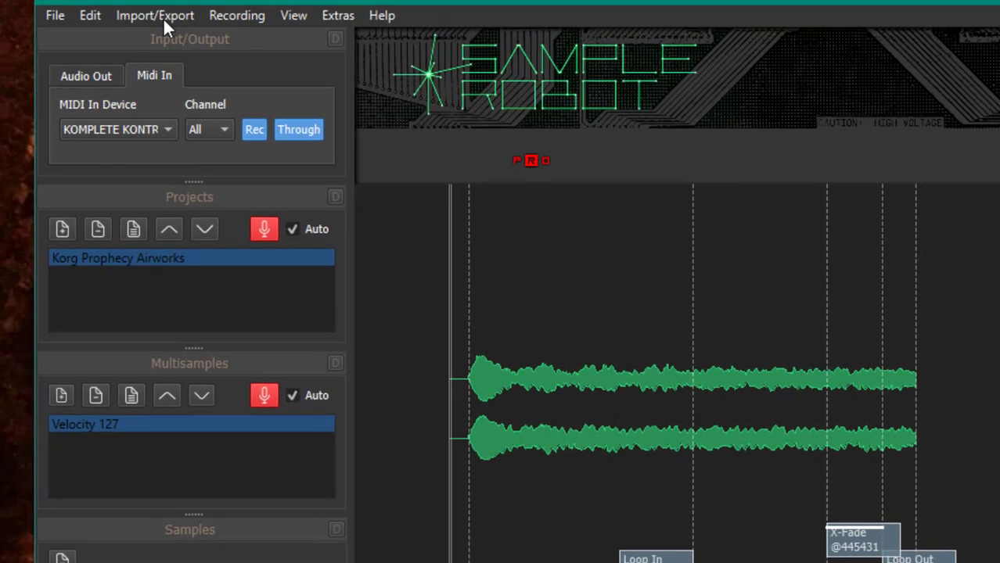
# Step: Store the project as Korg Prophecy Airworks.SRprj in the SampleRobot6\Data folder
pyautogui.click(151, 5)
pyautogui.moveTo(53, 16)
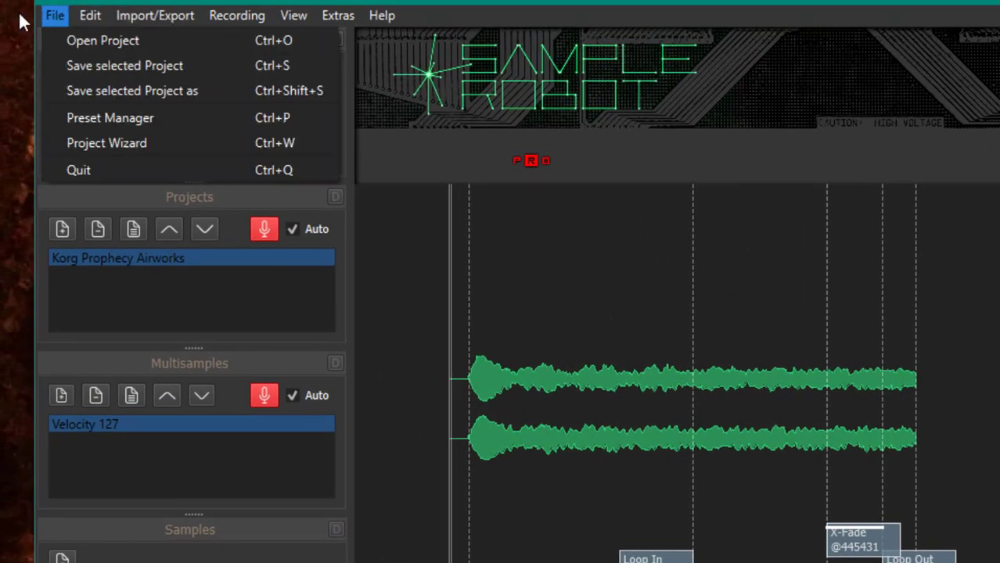
pyautogui.click(218, 65)
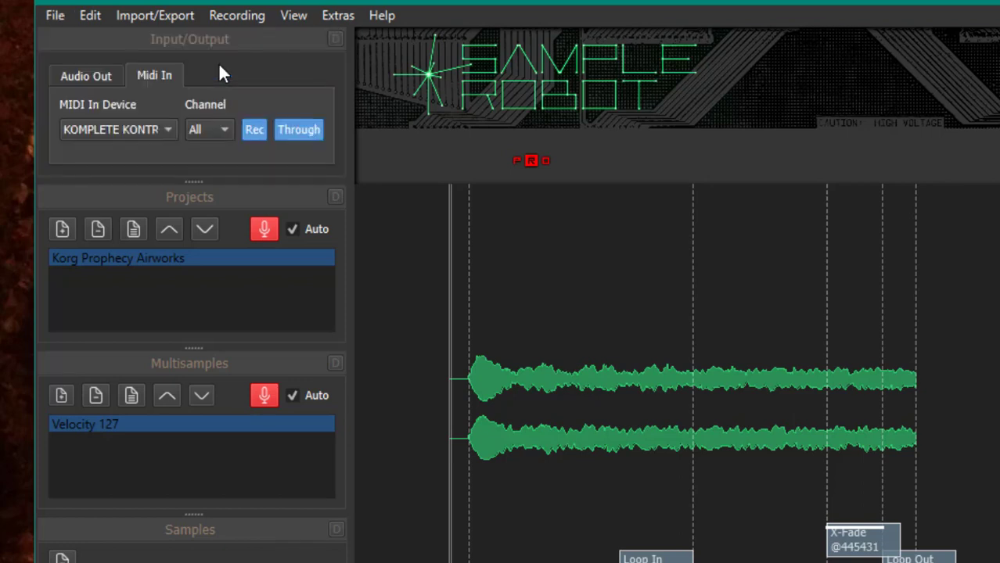
pyautogui.click(55, 15)
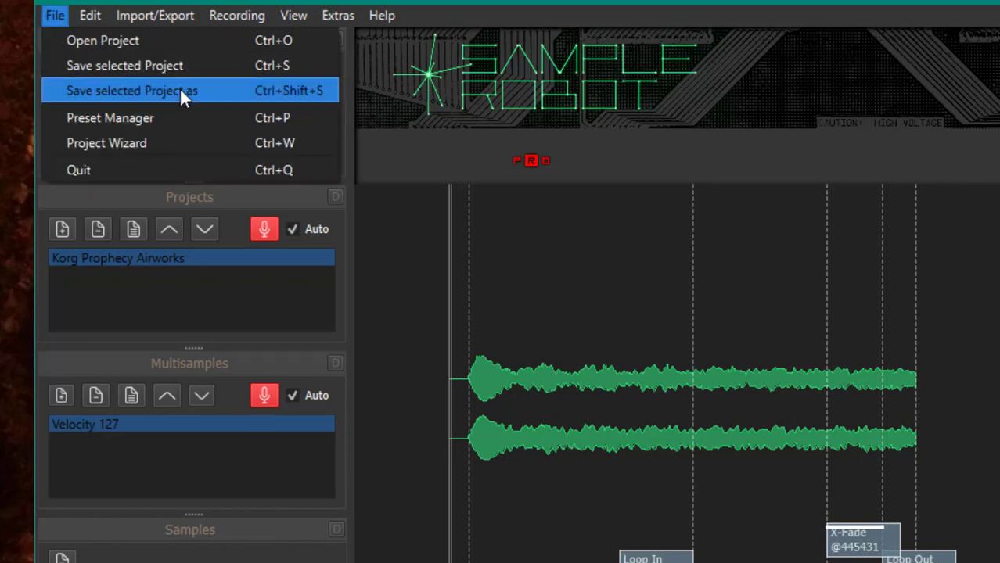
pyautogui.click(182, 94)
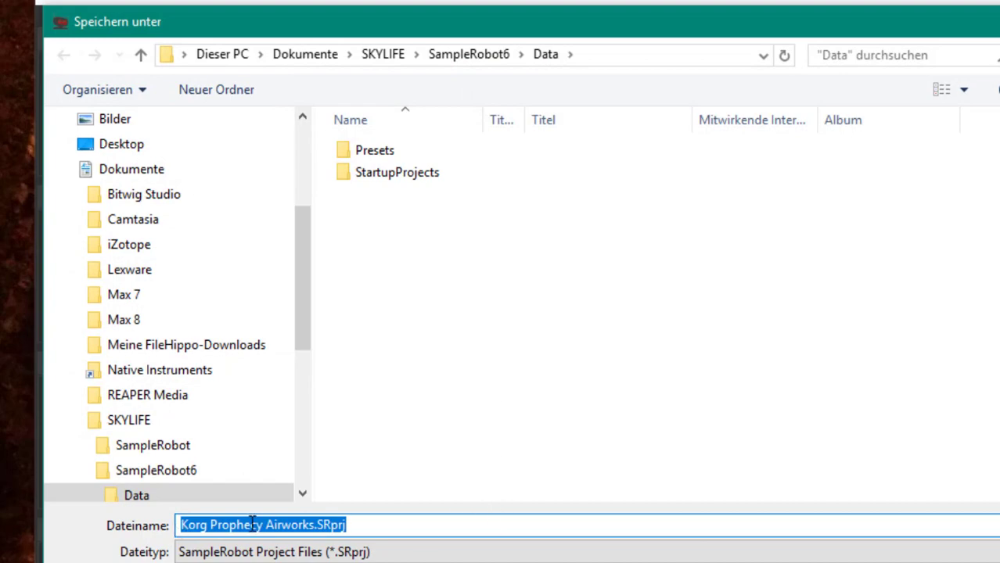
pyautogui.press('Return')
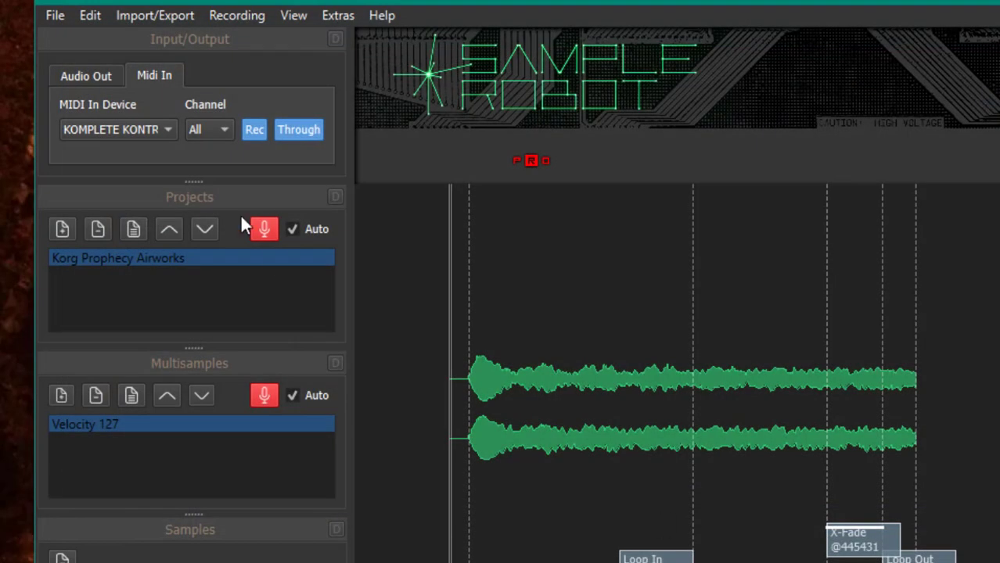
# Step: Choose SoundFont2 (*.sf2) as the export format for the selected project
pyautogui.click(168, 14)
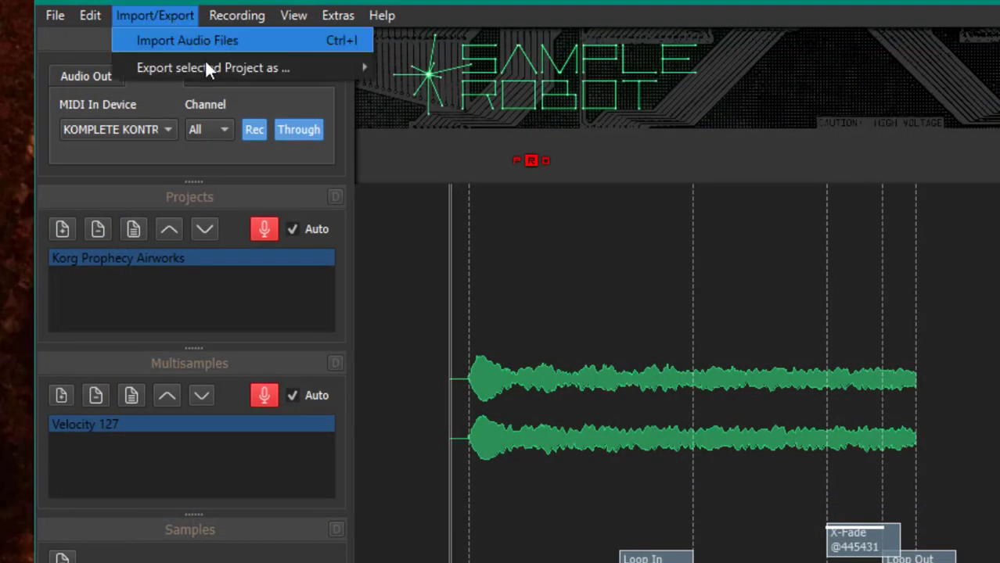
pyautogui.moveTo(207, 68)
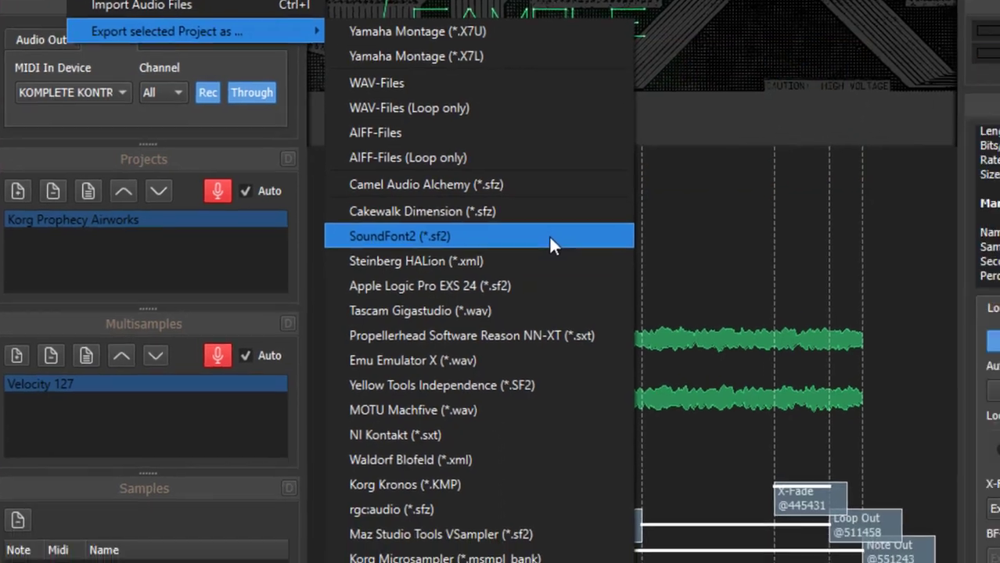
pyautogui.click(599, 274)
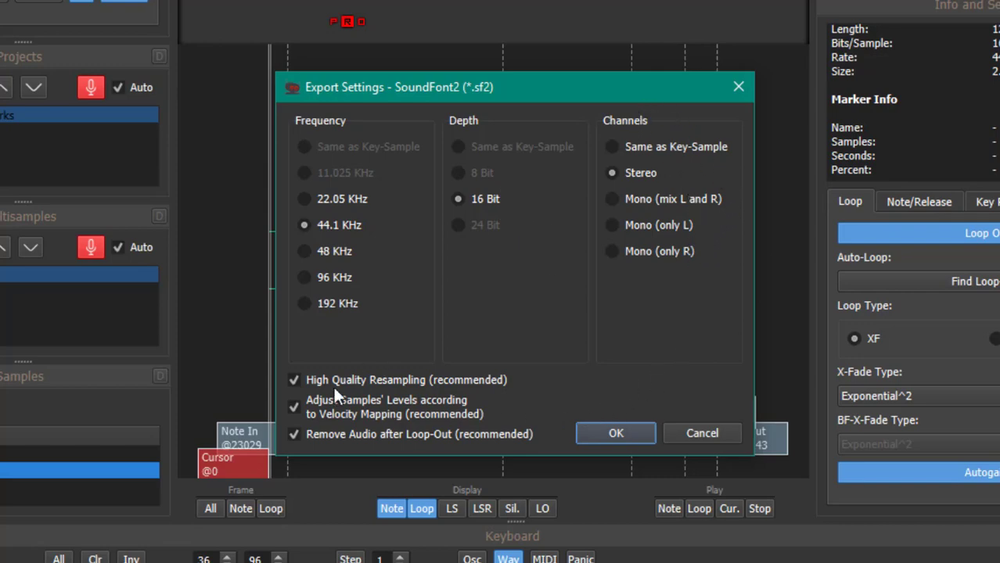
# Step: Accept 44.1 kHz, 16-bit stereo settings and save Korg Prophecy Airworks.sf2 to the chosen folder
pyautogui.click(613, 430)
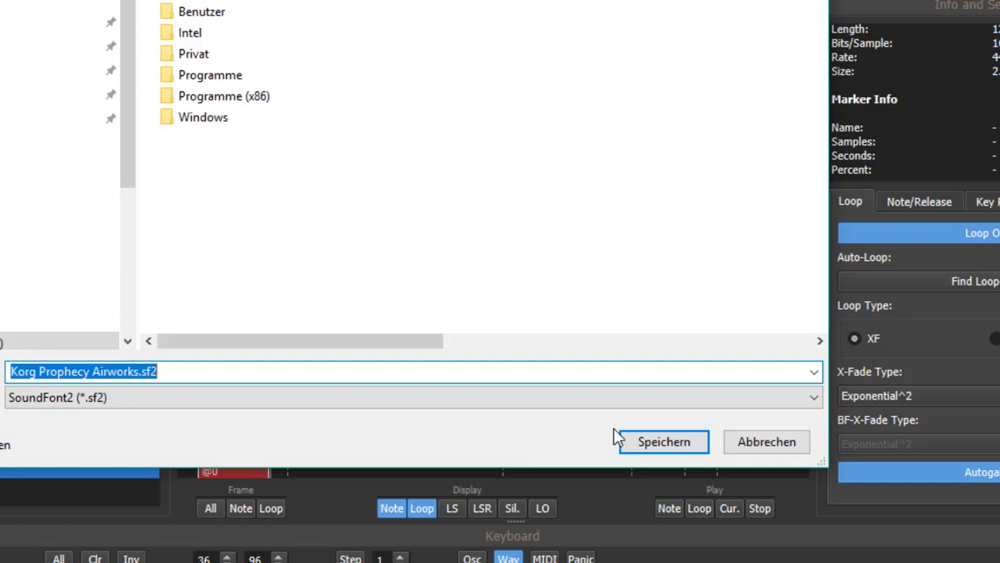
pyautogui.click(59, 224)
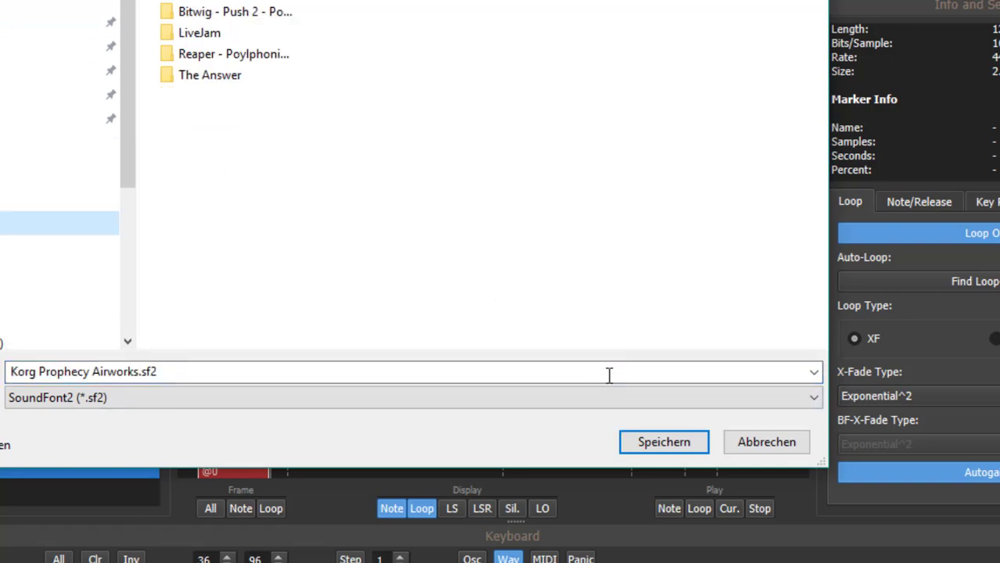
pyautogui.click(692, 442)
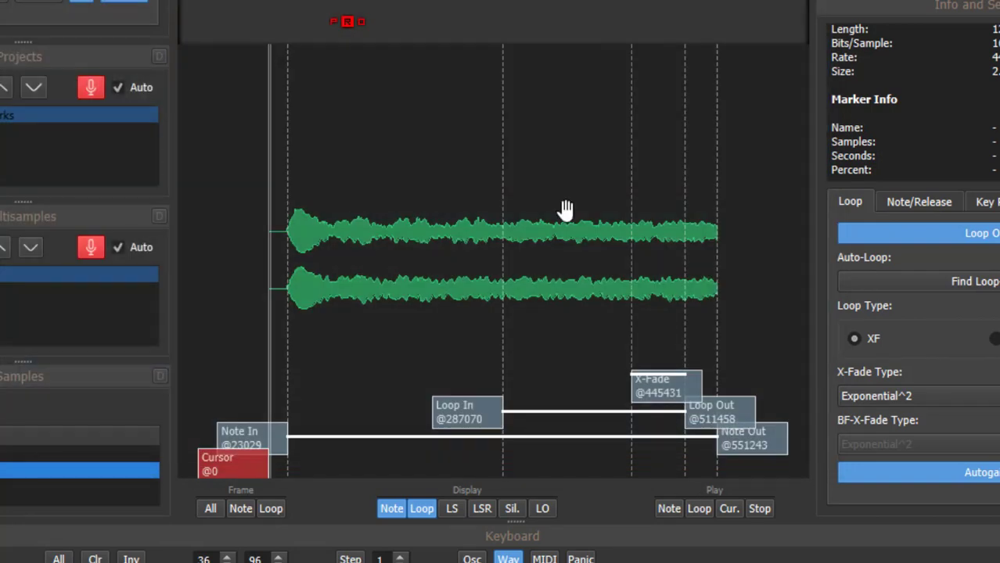